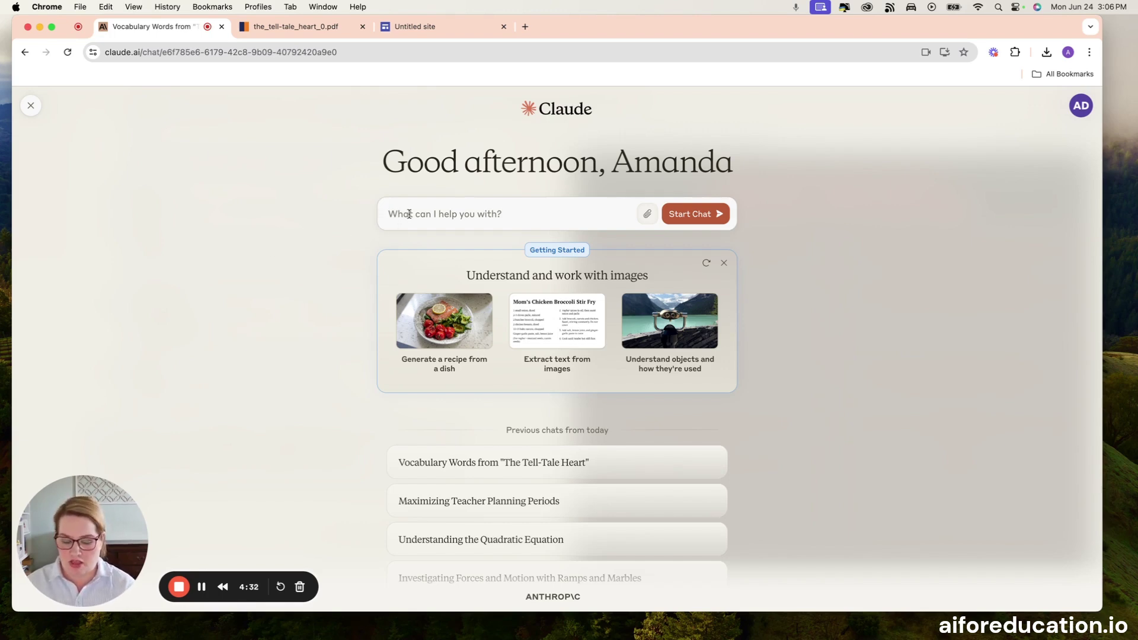
Step: Attach the_tell-tale_heart_0.pdf and send the request for 15 vocabulary words with definitions
left_click(648, 214)
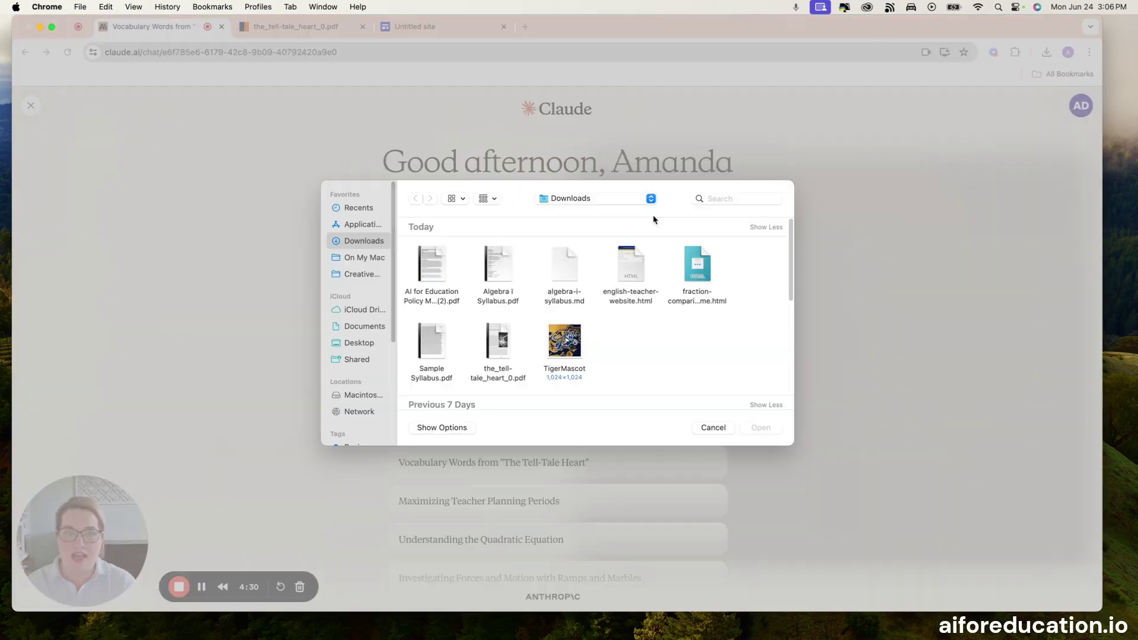
double_click(503, 339)
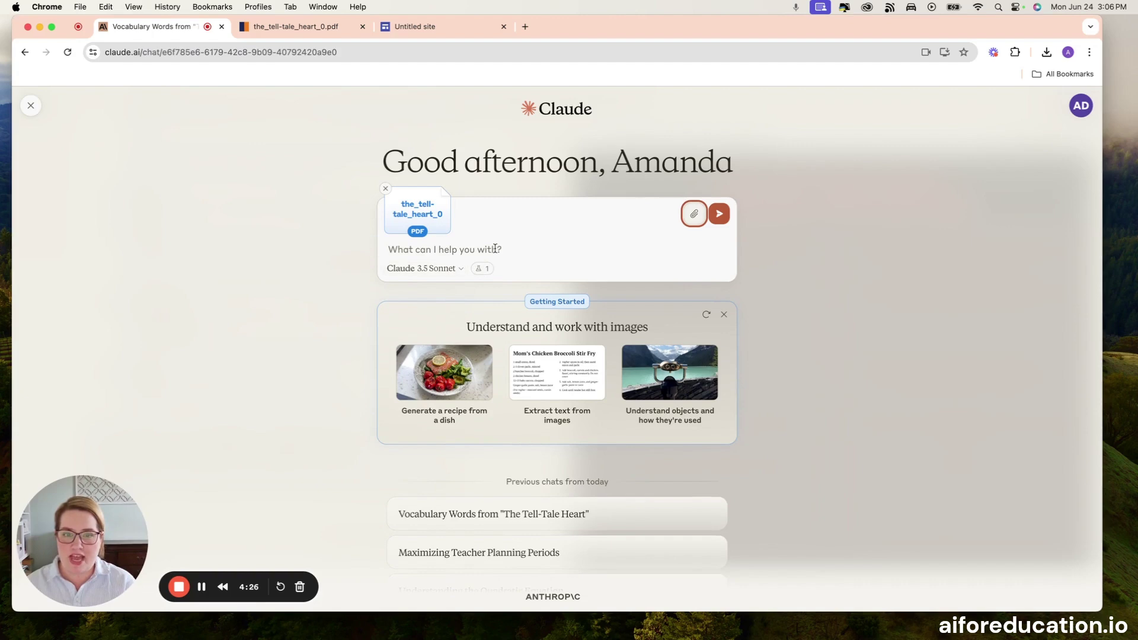
left_click(495, 248)
type("Generate a list of 15 critical vocabulary words with definitions based on the text of the attached file.")
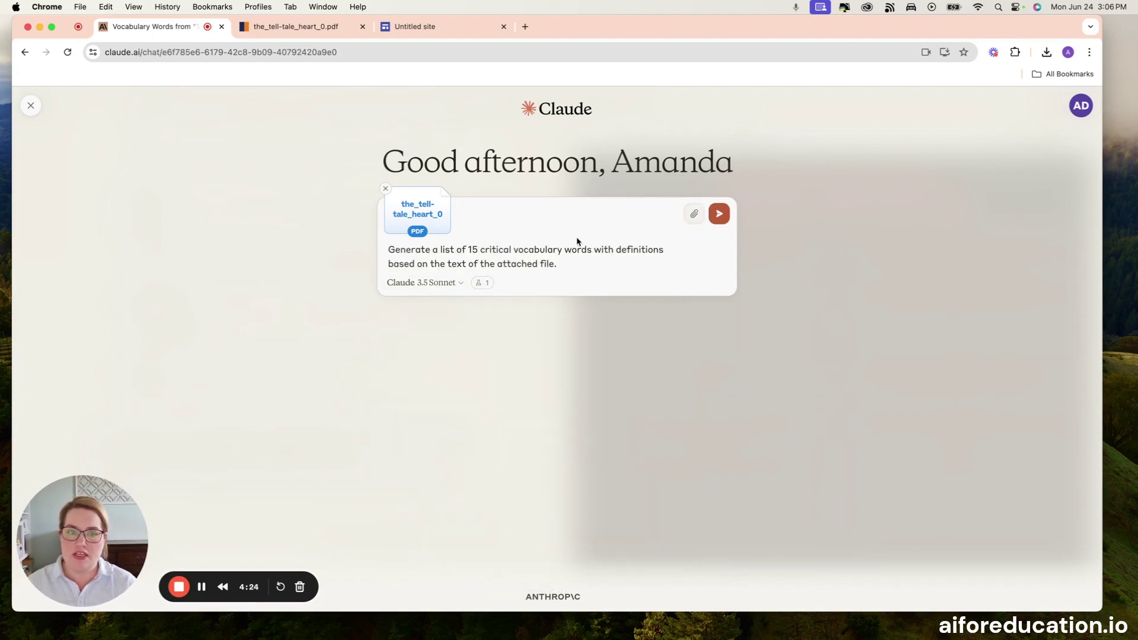
left_click(718, 214)
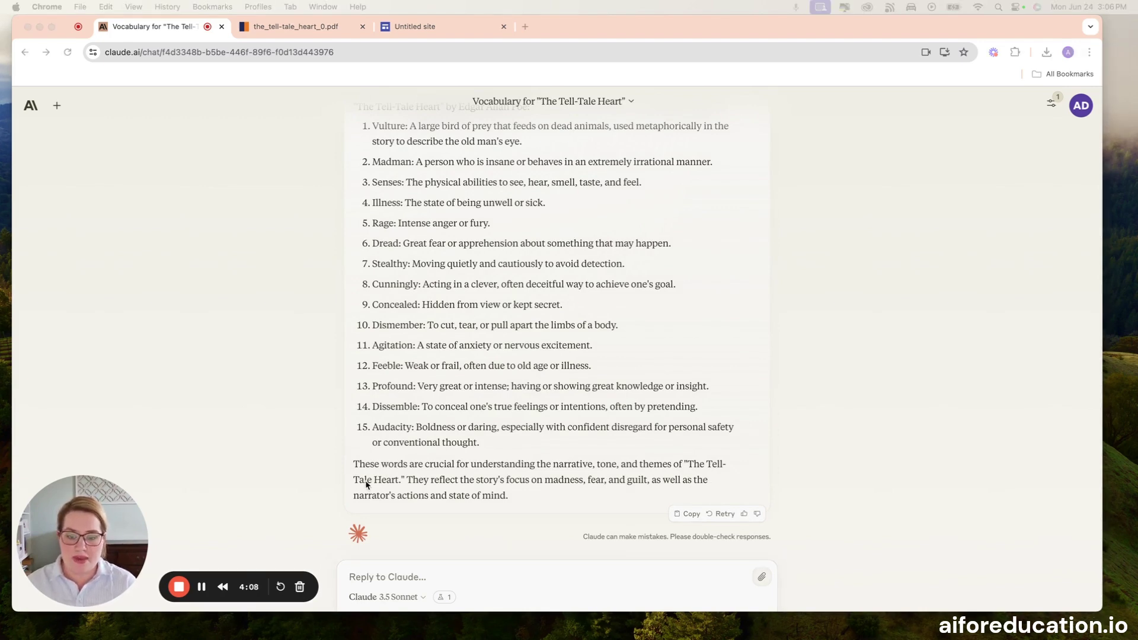
Step: Ask Claude to turn the vocabulary list into an interactive HTML quiz
left_click(408, 586)
type("Now create an interactive quiz based on the vocabulary words using HTML.")
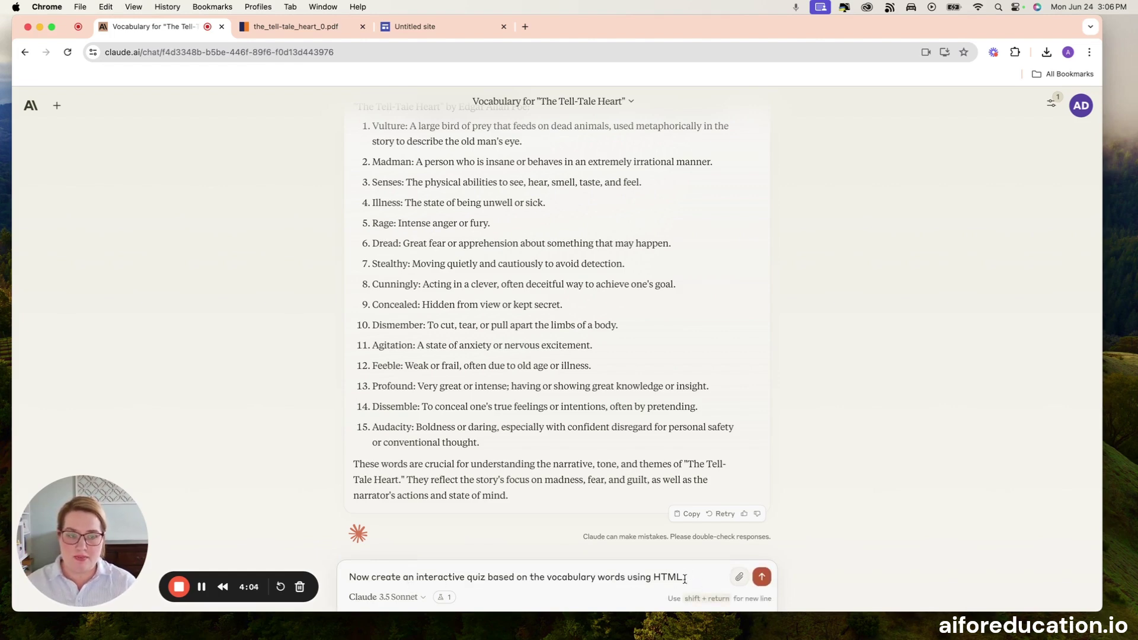
left_click(762, 577)
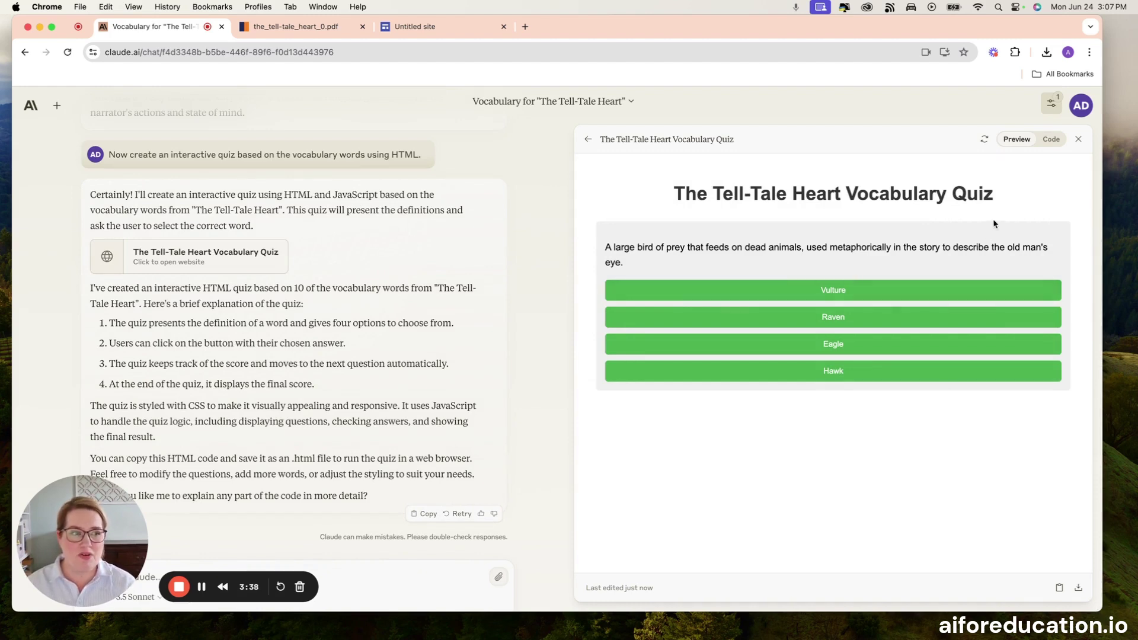
Step: Test the rendered quiz by answering the Vulture and Madman definition questions
left_click(1053, 141)
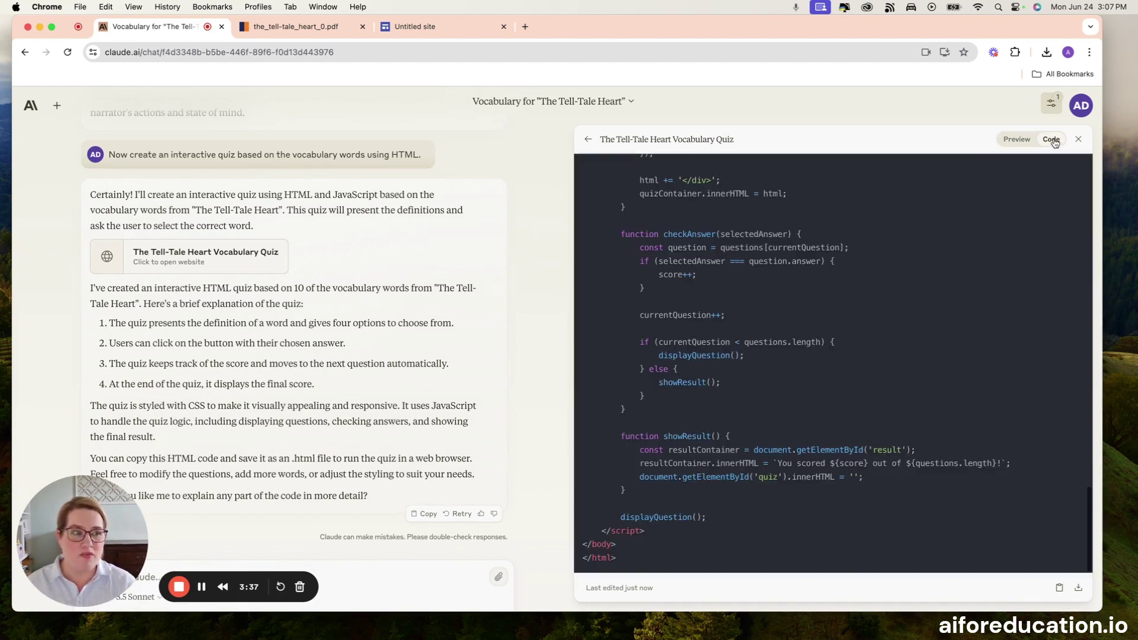
left_click(1019, 142)
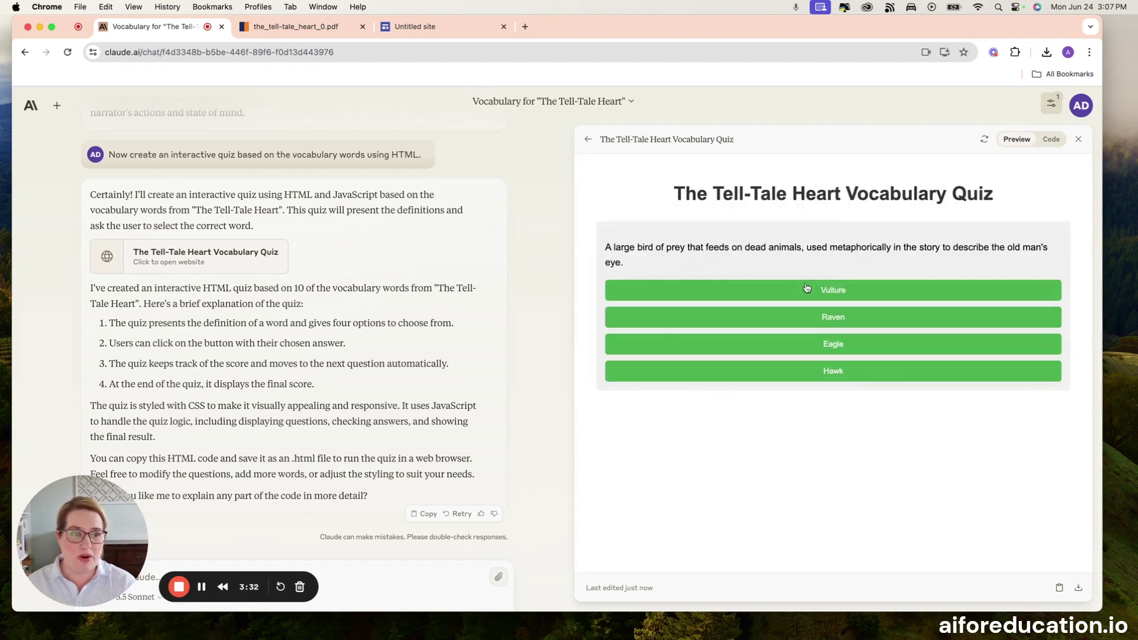
left_click(826, 293)
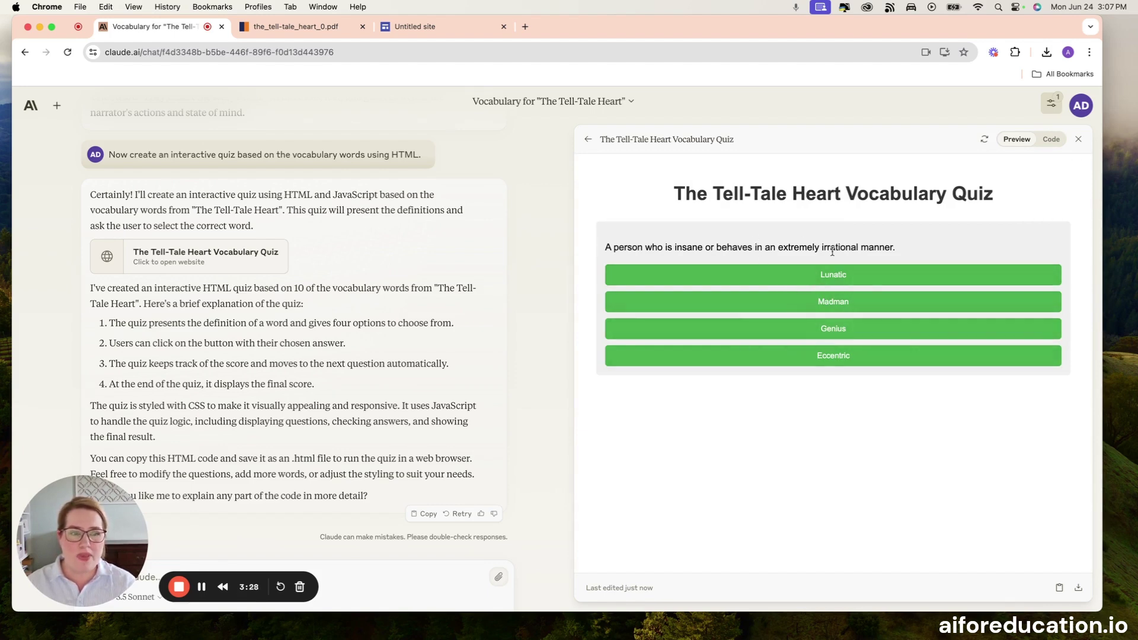
left_click(837, 334)
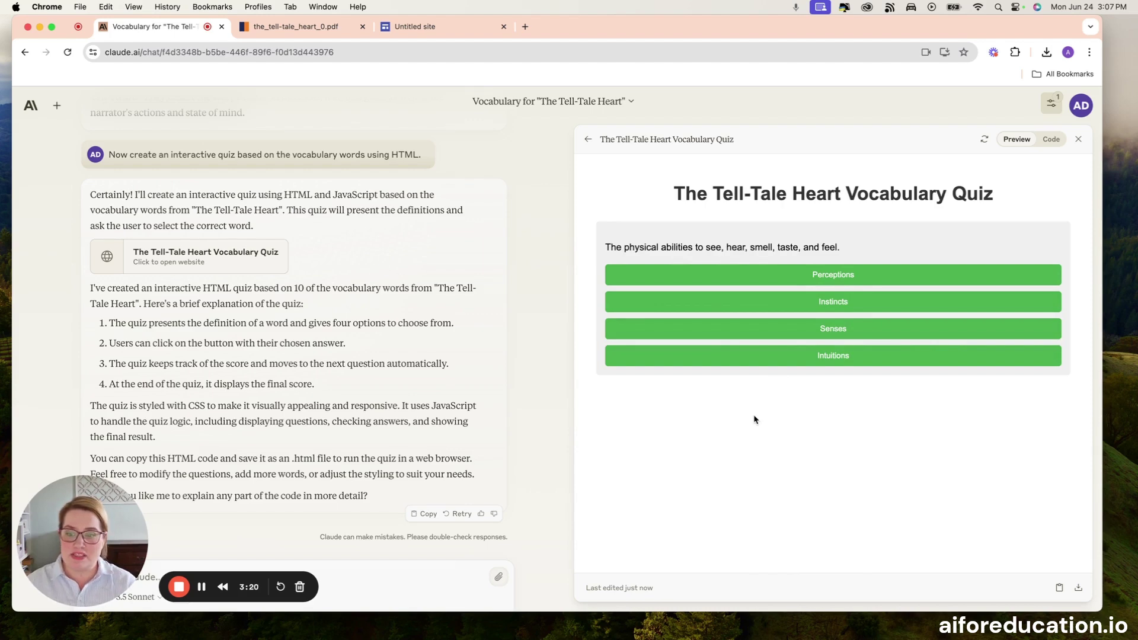
left_click_drag(108, 578, 109, 495)
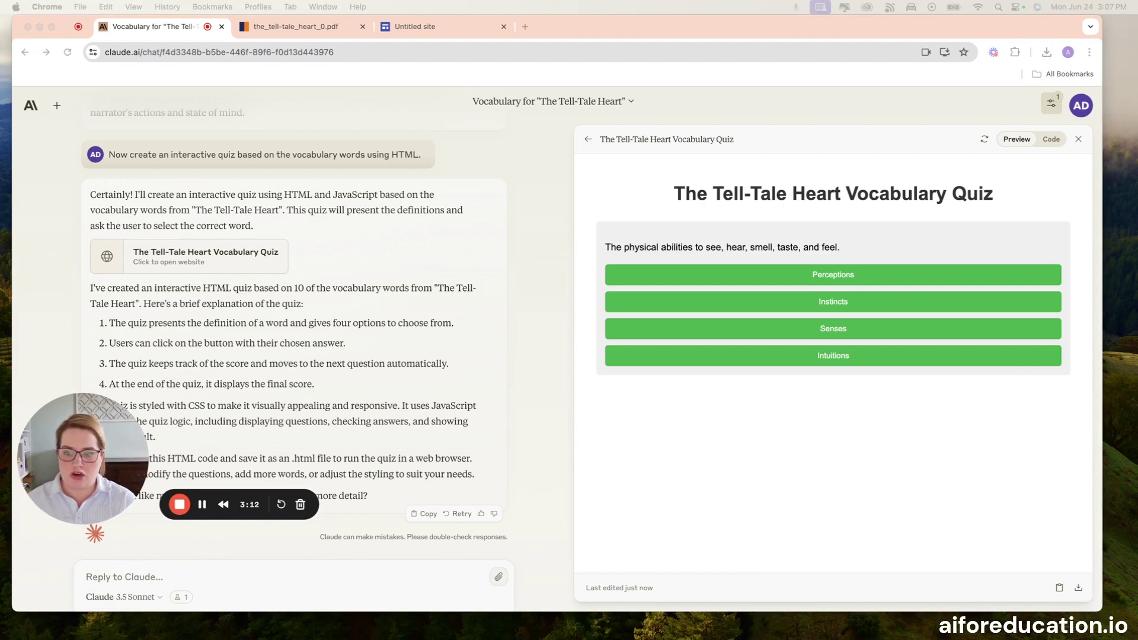
Step: Request a more colorful, dark and spooky restyle, then copy the new quiz's HTML code
left_click(109, 580)
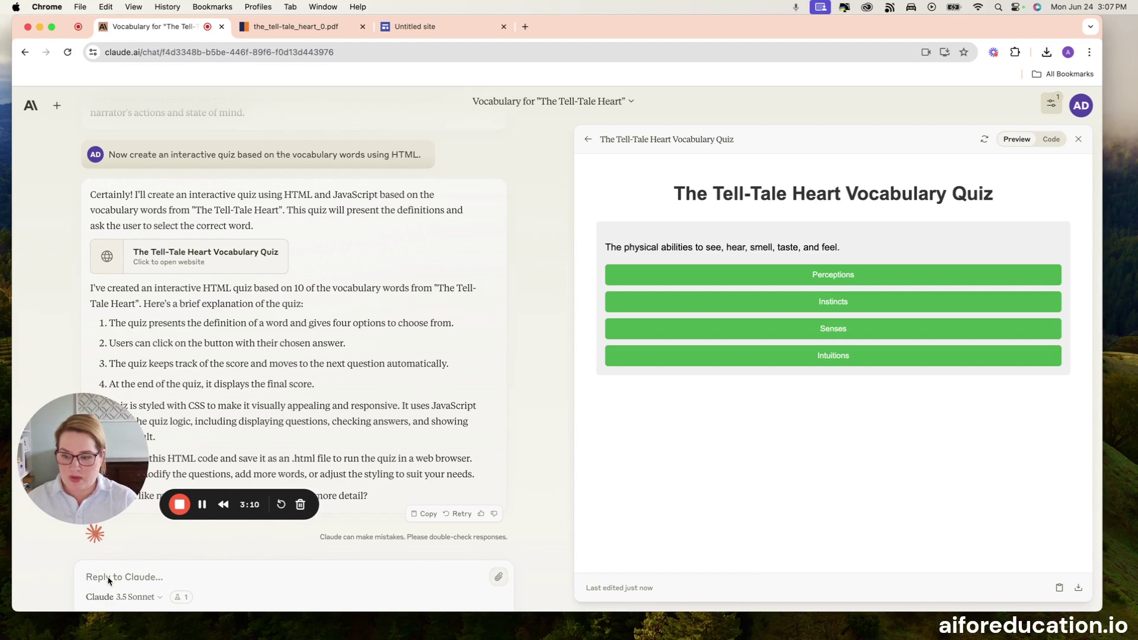
type("Make the came more colorful. The tone should be dark and spooky.")
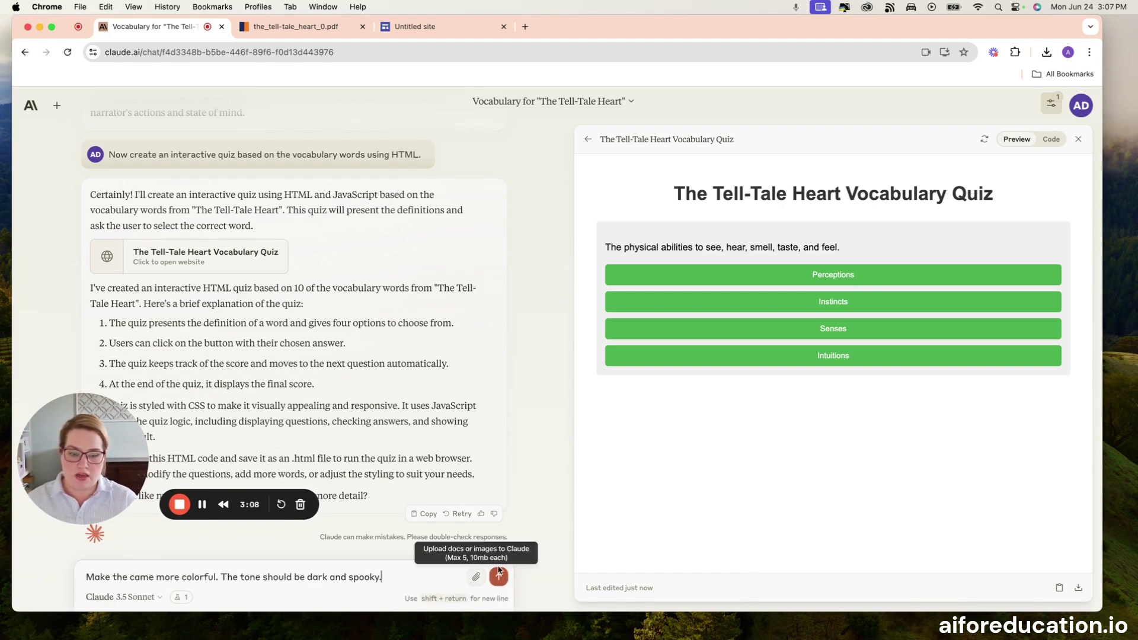
left_click(499, 577)
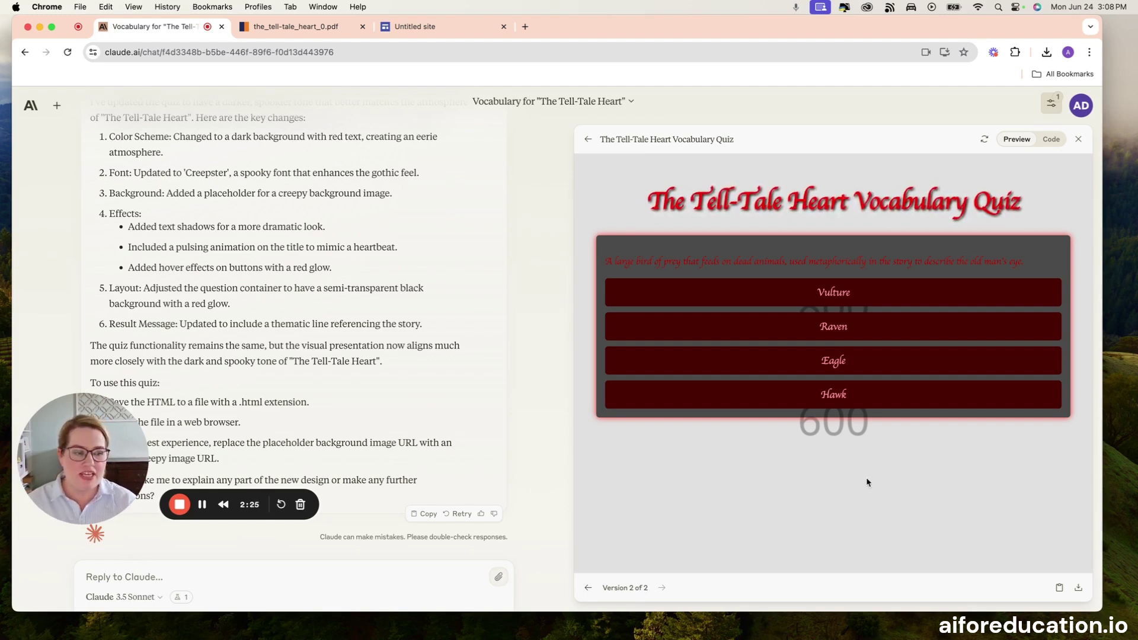
left_click(1052, 140)
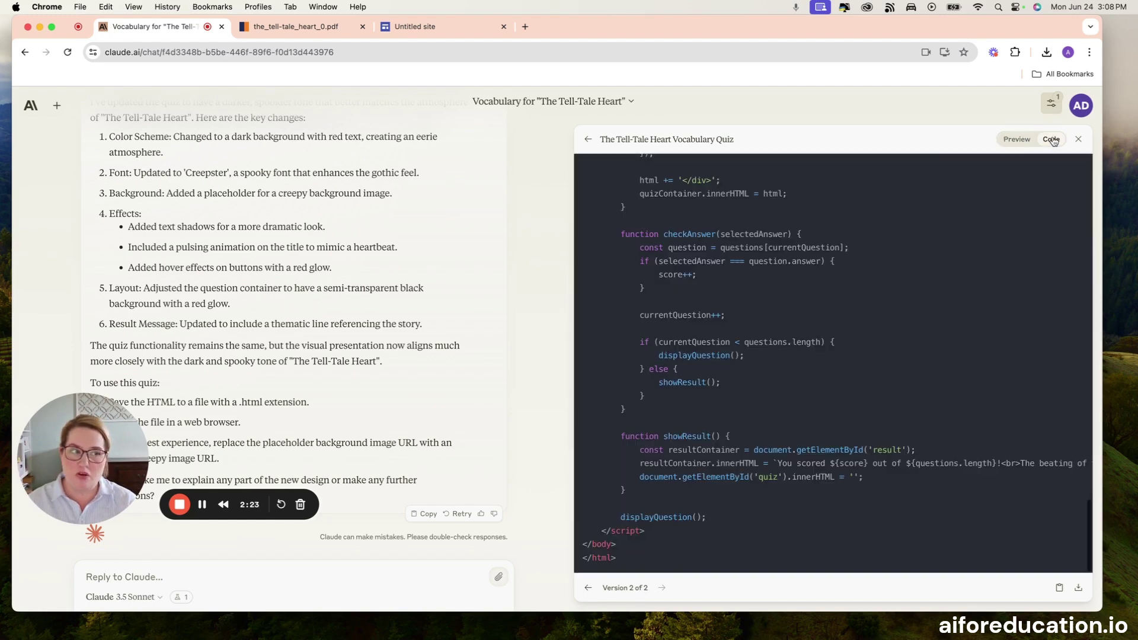
left_click(1060, 588)
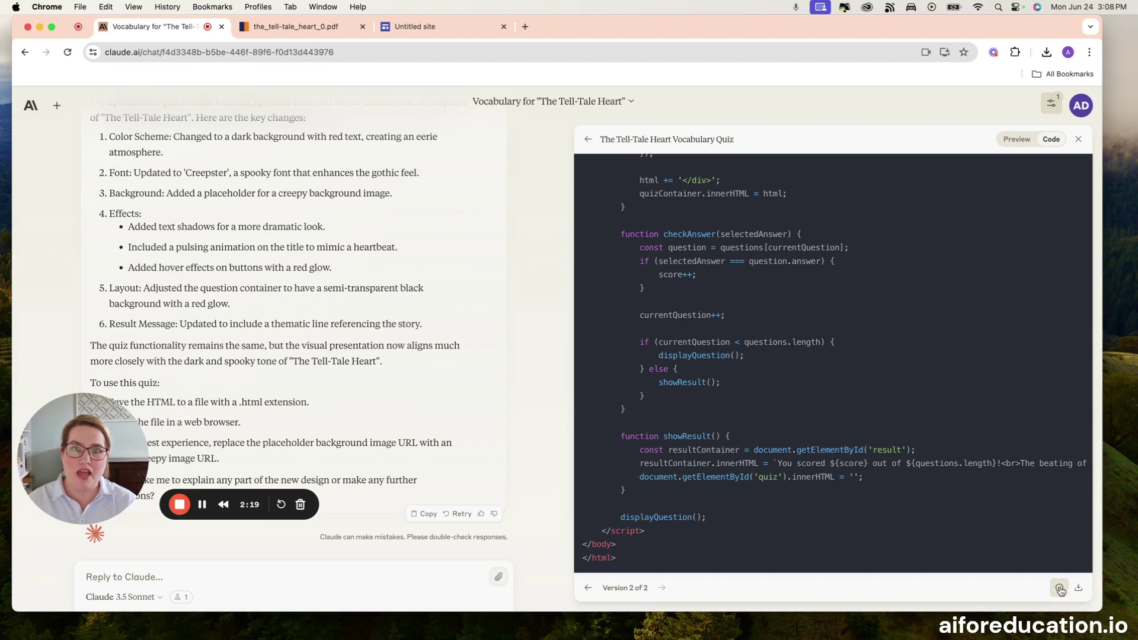
Step: Embed the copied quiz code on the Untitled Google Site, then enlarge and centre it
left_click(450, 24)
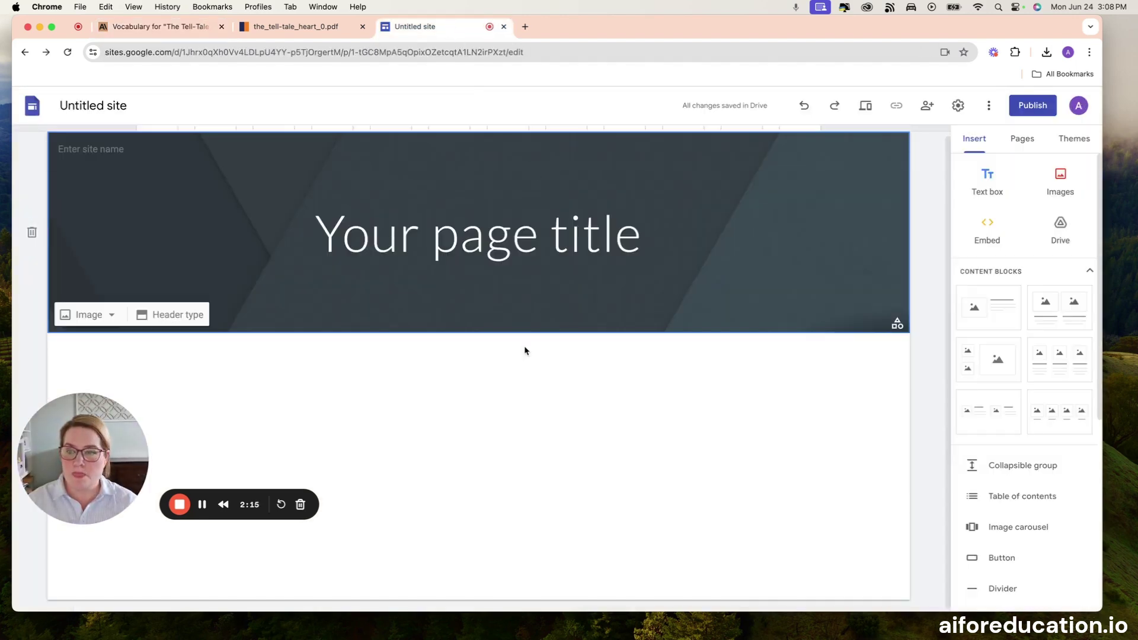
left_click(983, 243)
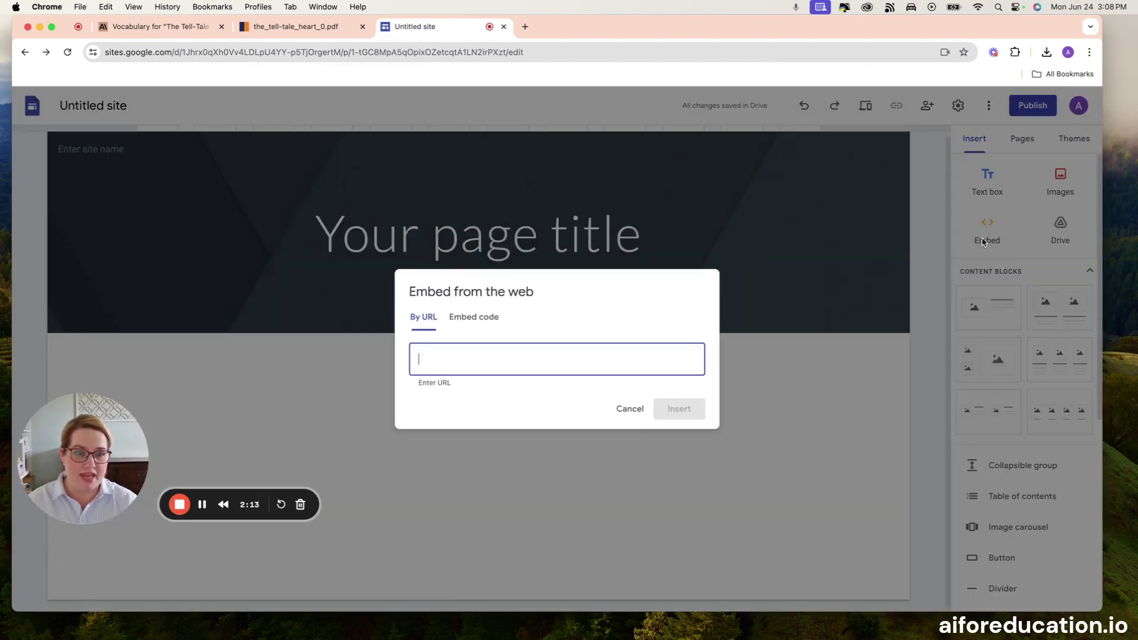
left_click(477, 317)
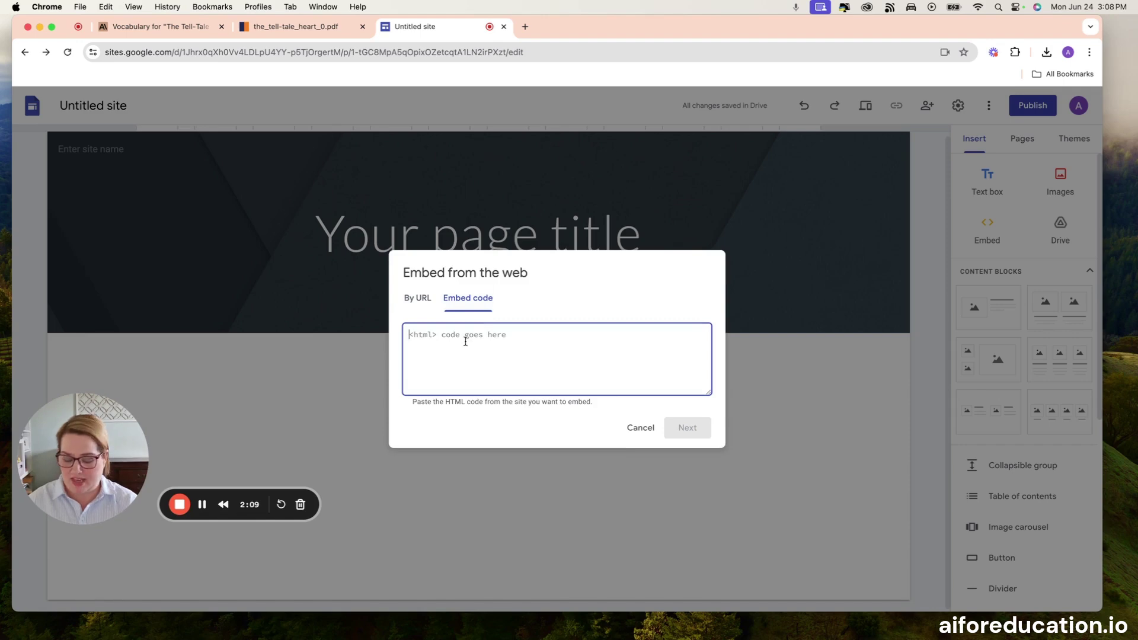
key("super+v")
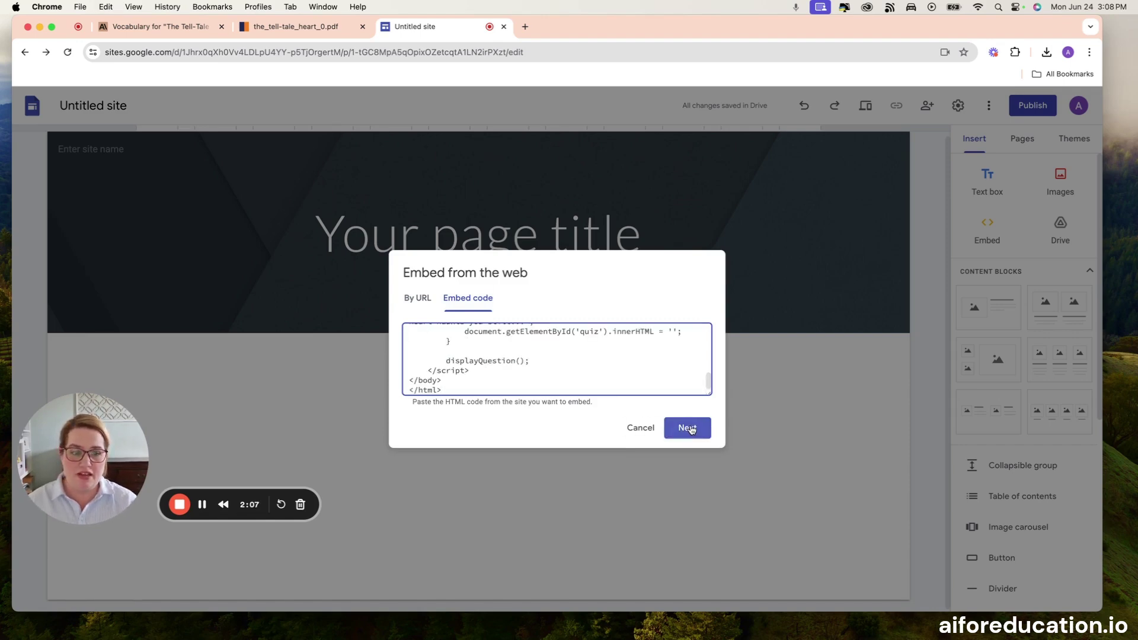
left_click(689, 427)
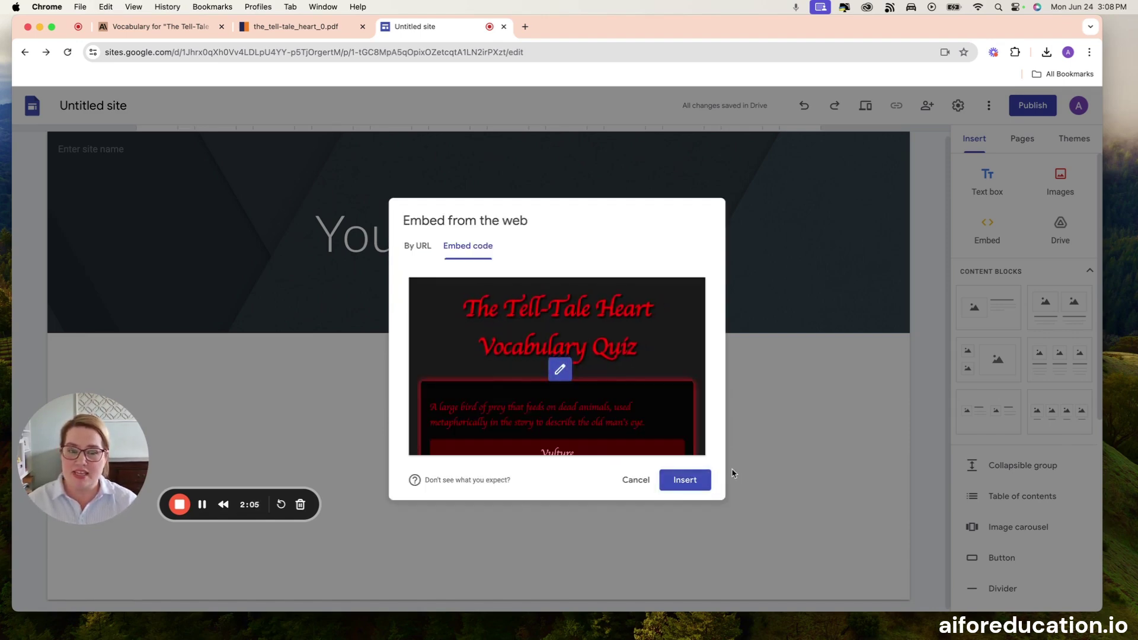
left_click(690, 479)
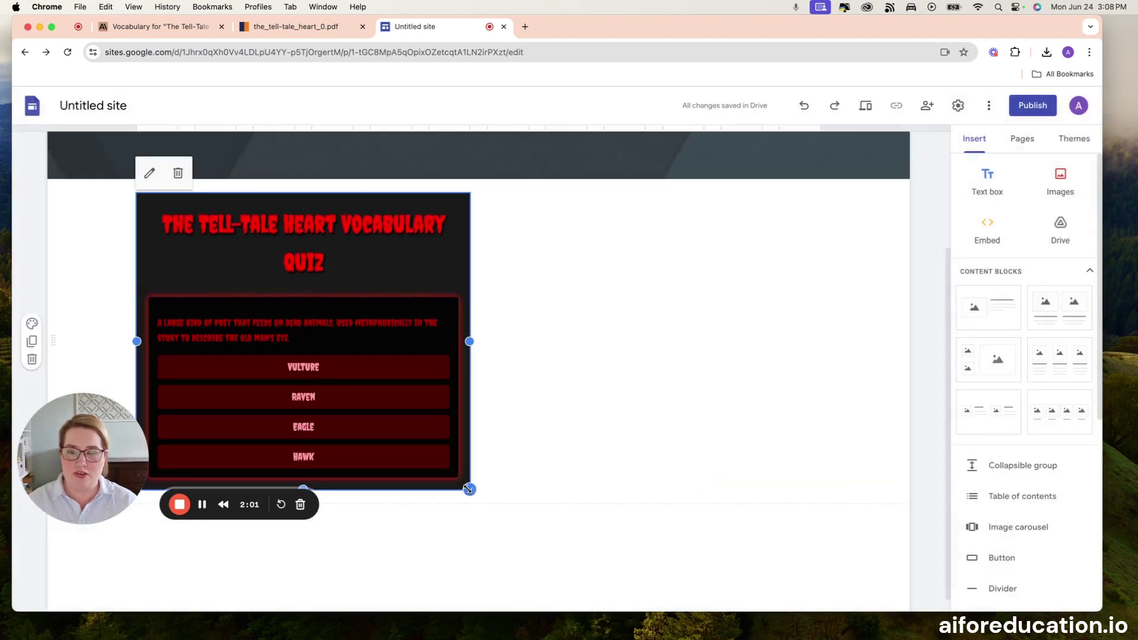
mouse_move(470, 489)
left_mouse_down()
mouse_move(564, 556)
mouse_move(587, 558)
left_mouse_up()
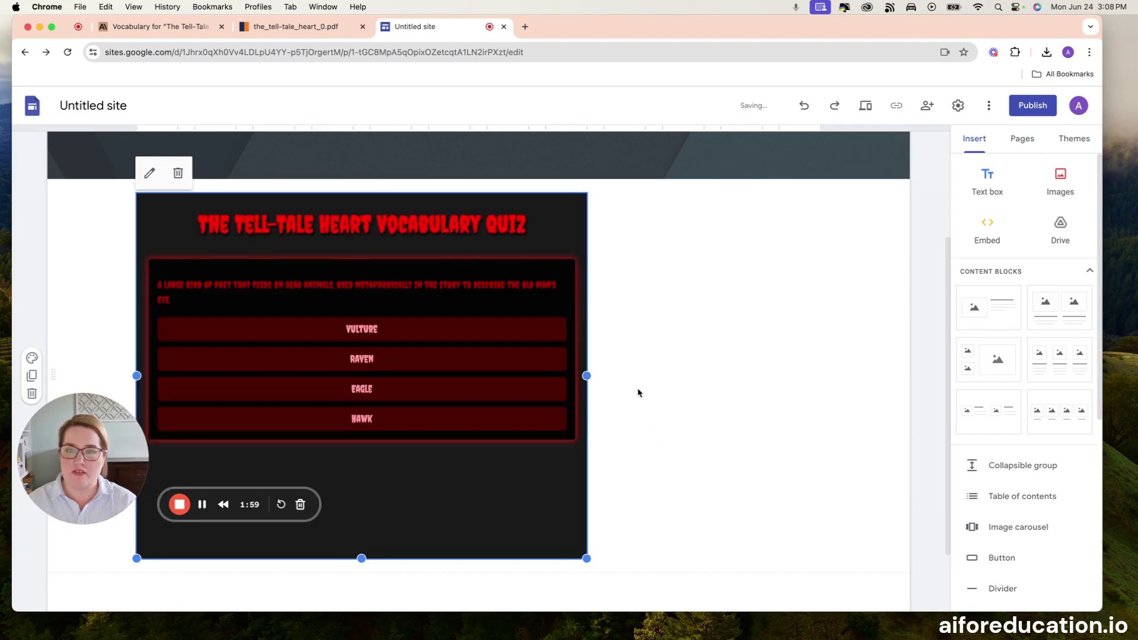
left_click_drag(569, 246, 537, 236)
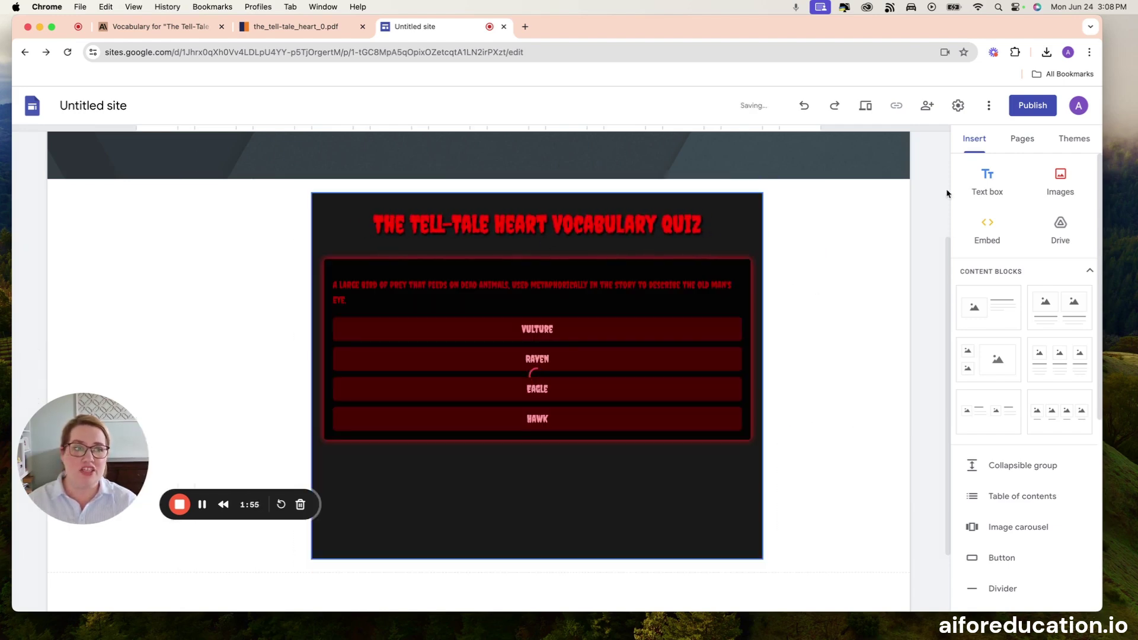
Step: Publish the site at the web address telltaleheart
left_click(1031, 108)
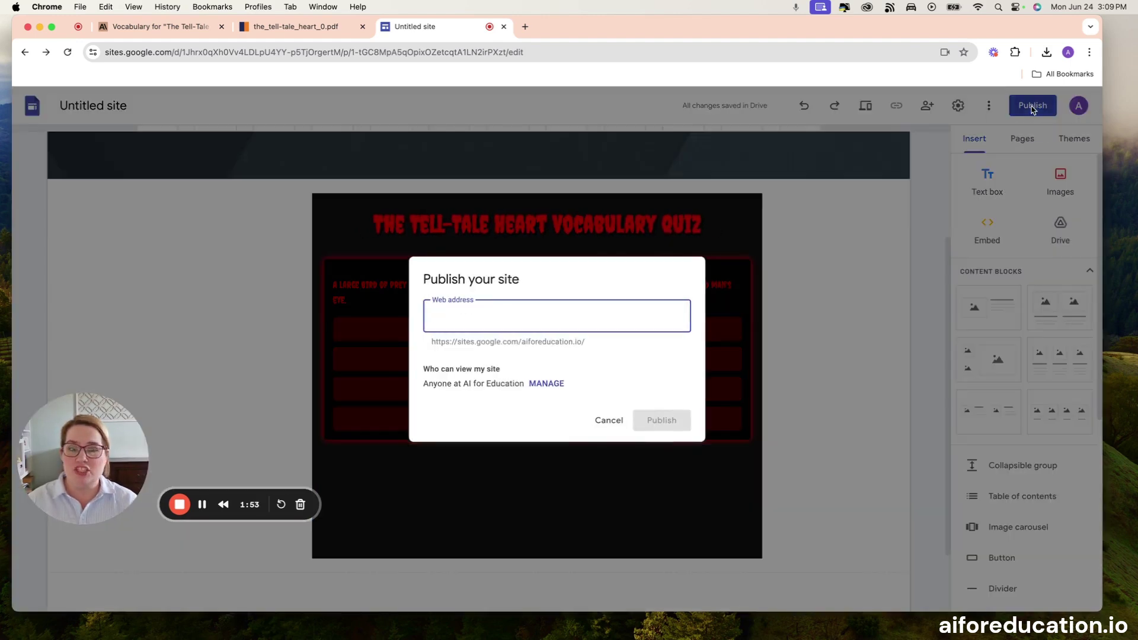
type("tell")
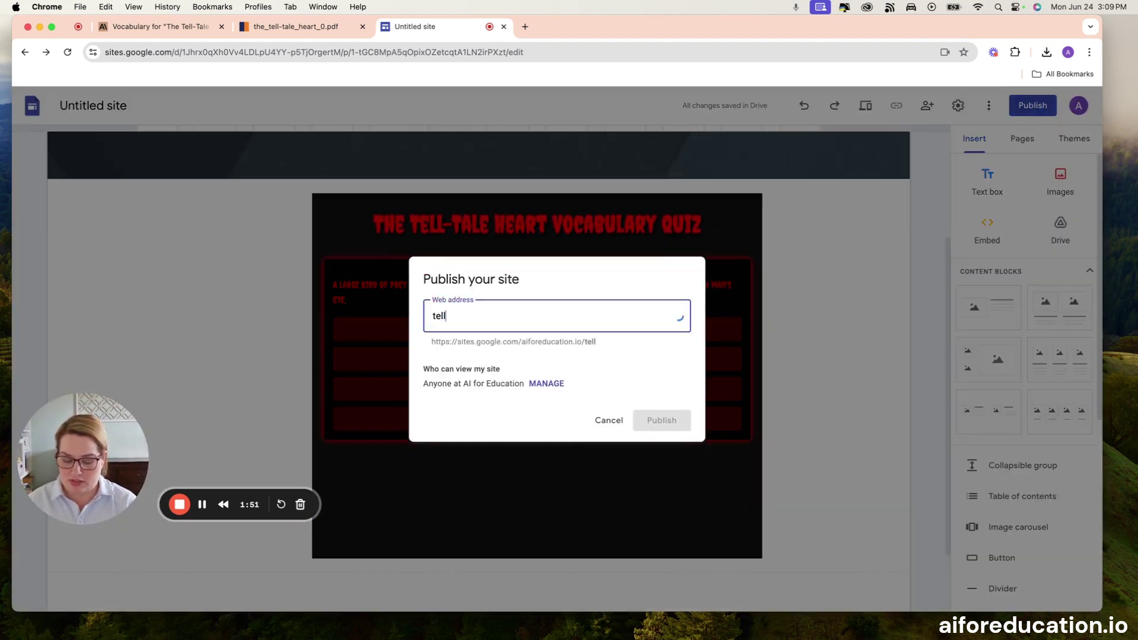
type("taleheart")
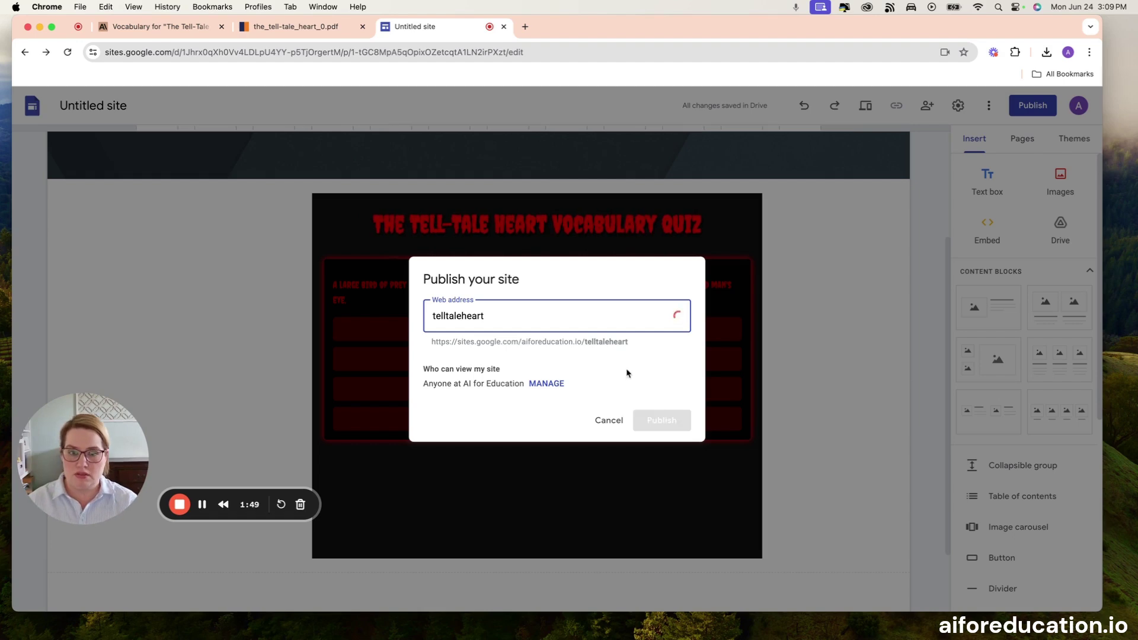
left_click(652, 421)
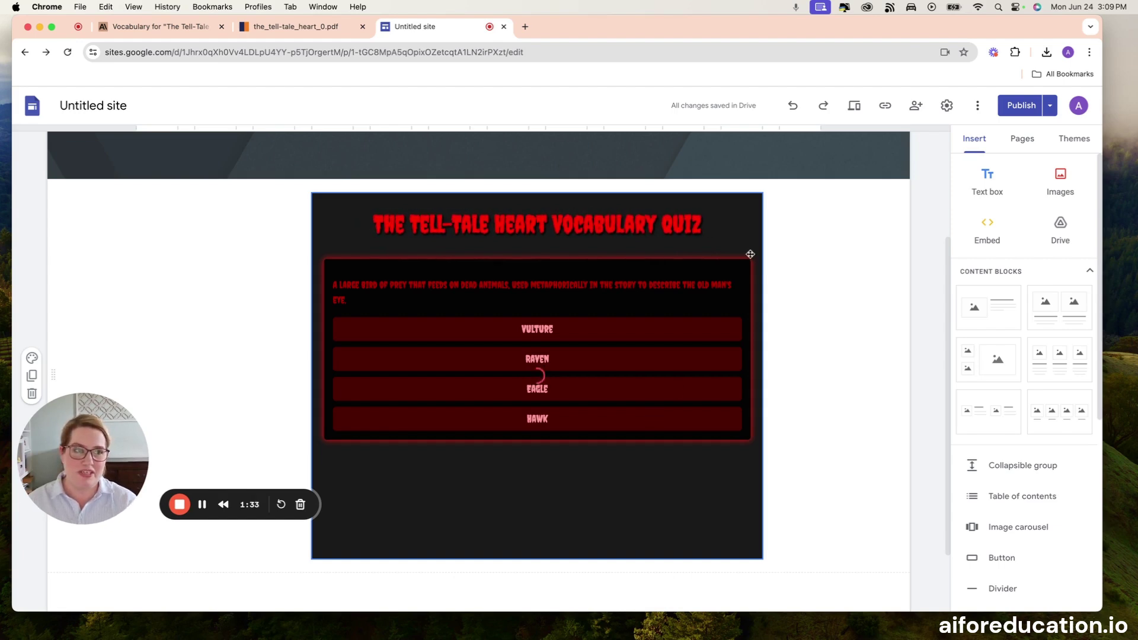
Step: Preview the site and answer the Vulture, madman and next questions in the embedded quiz
left_click(853, 105)
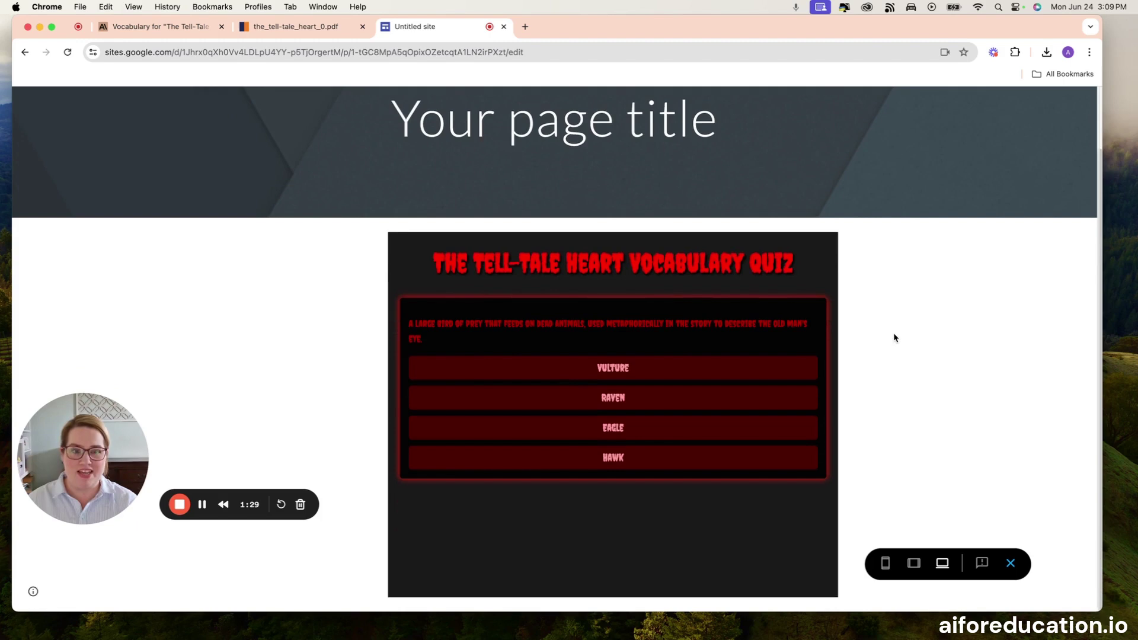
left_click(640, 364)
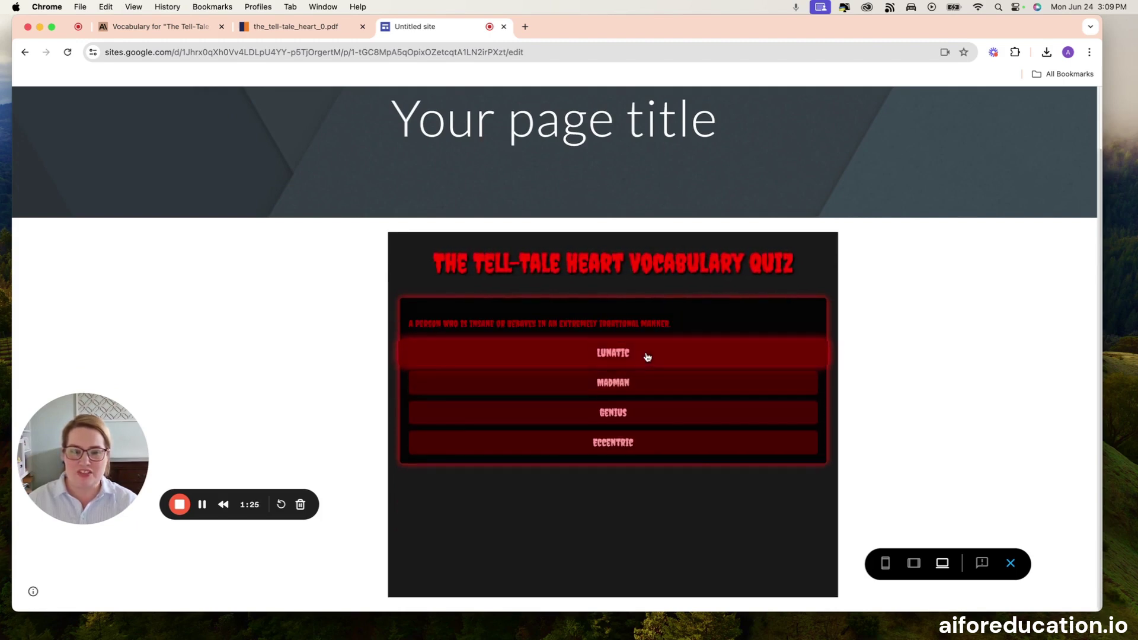
left_click(648, 356)
left_click(664, 355)
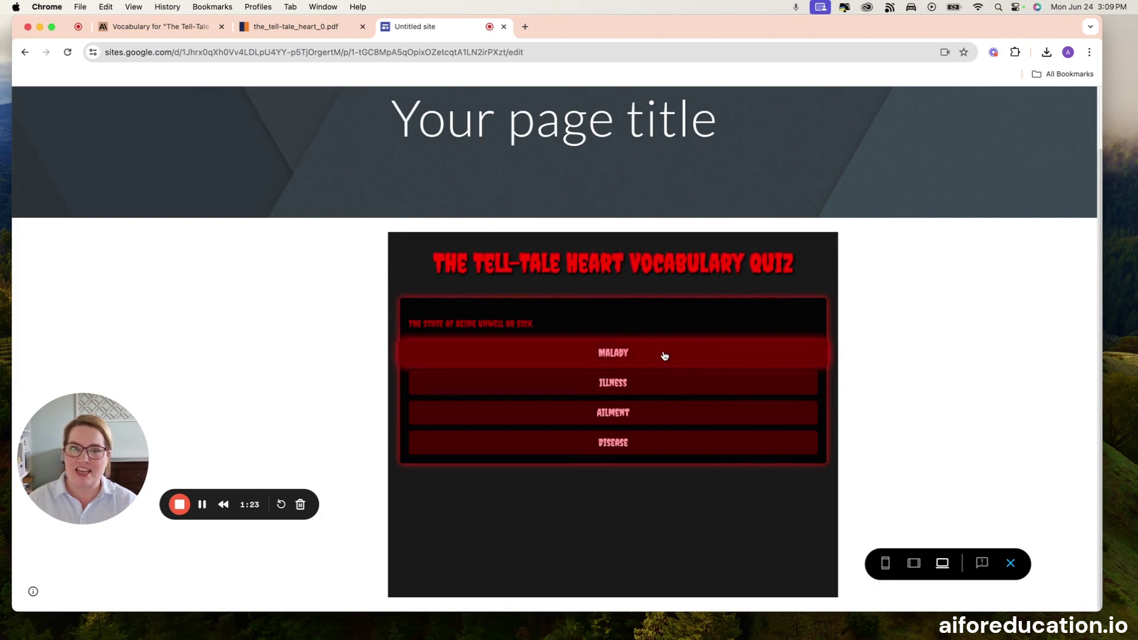